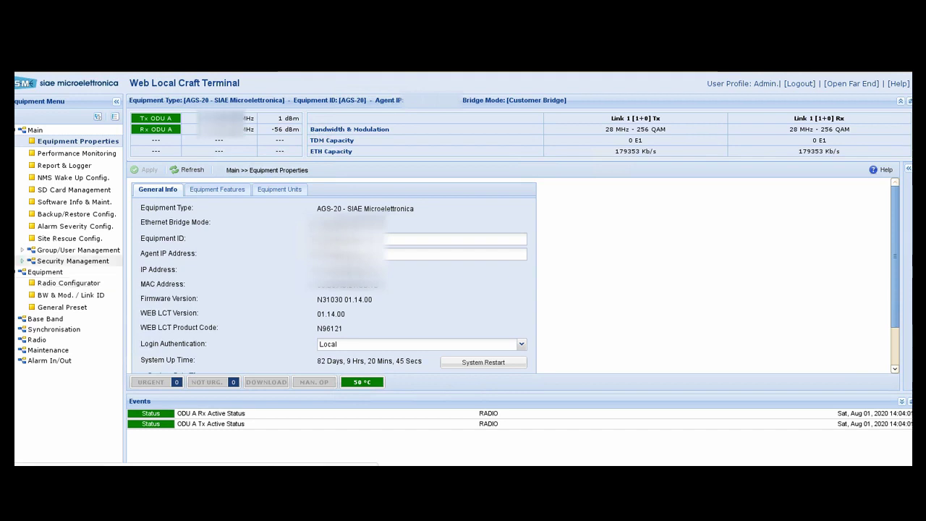
Step: Expand Equipment in the menu tree and go to the Radio Configurator page listing Link 1 and External
left_click(45, 271)
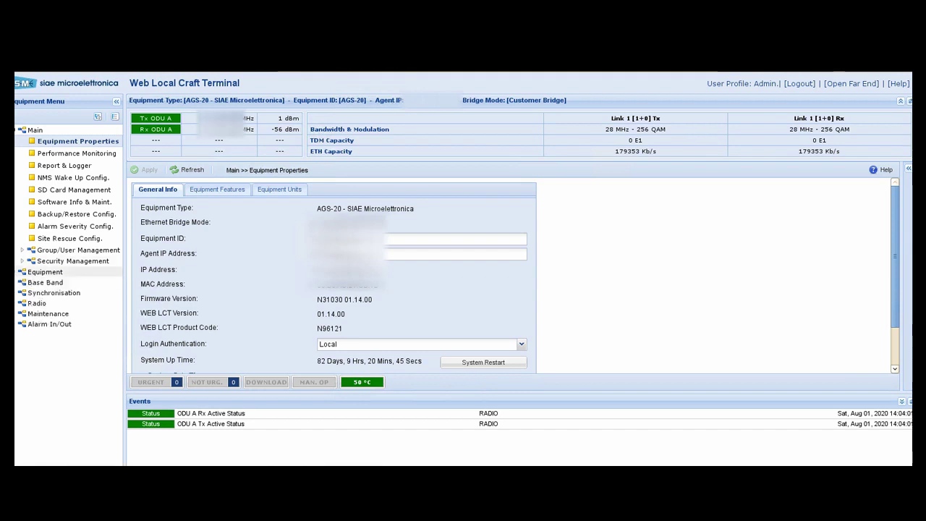
left_click(45, 271)
left_click(45, 271)
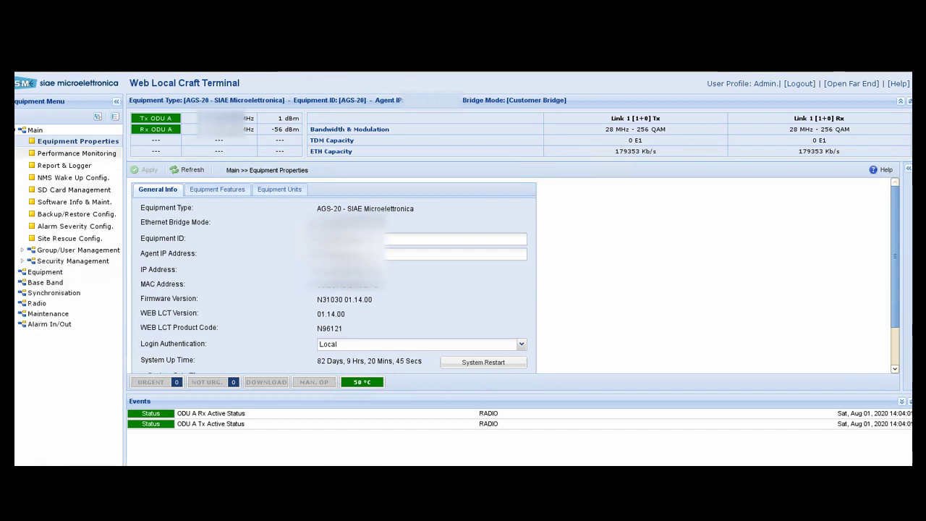
left_click(34, 129)
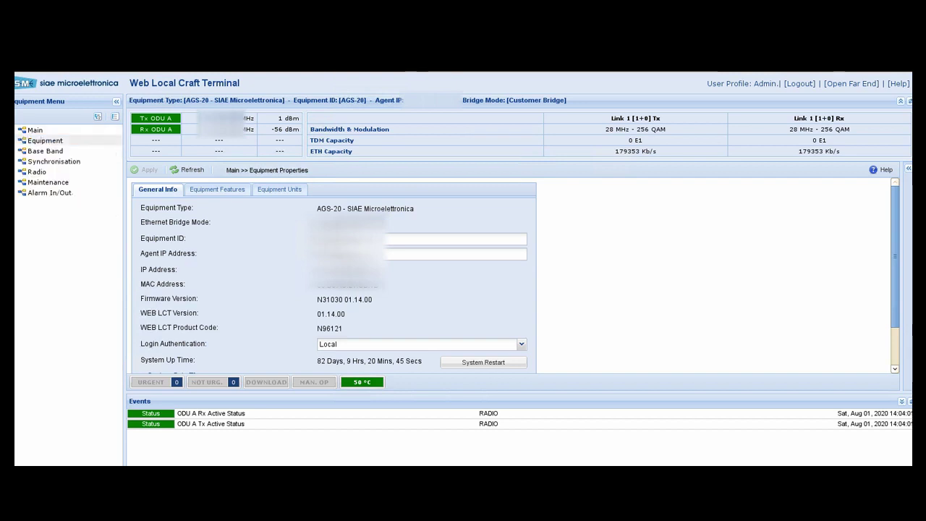
left_click(45, 140)
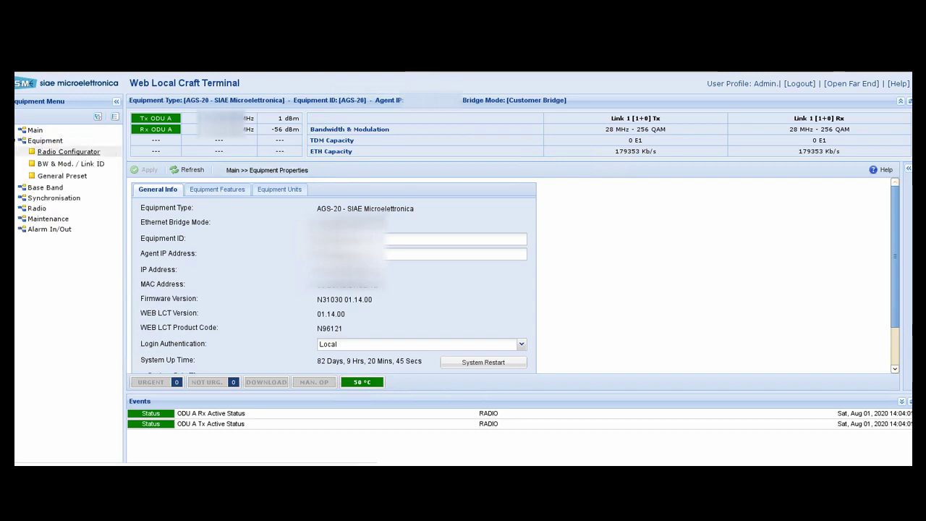
left_click(68, 151)
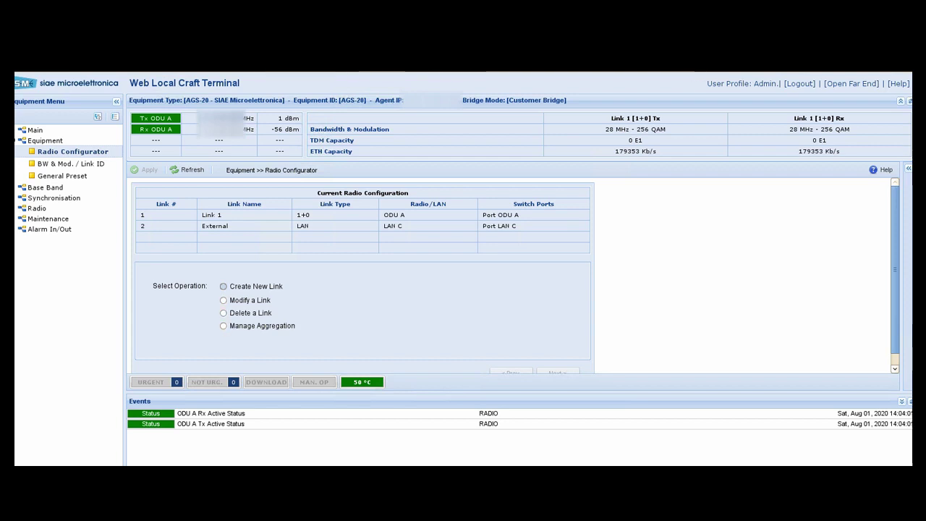
Step: Create a new 1+0 link on ODU B, which becomes Link 2
left_click(223, 285)
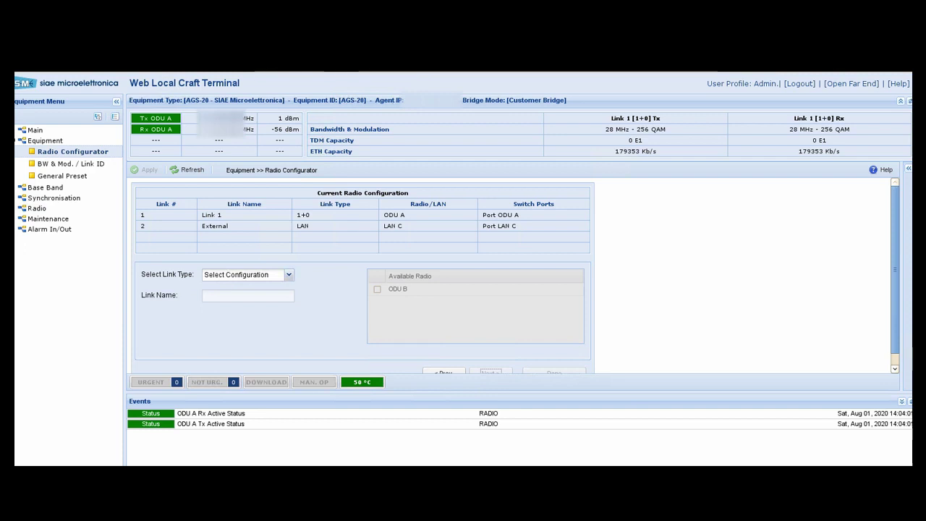
left_click(288, 274)
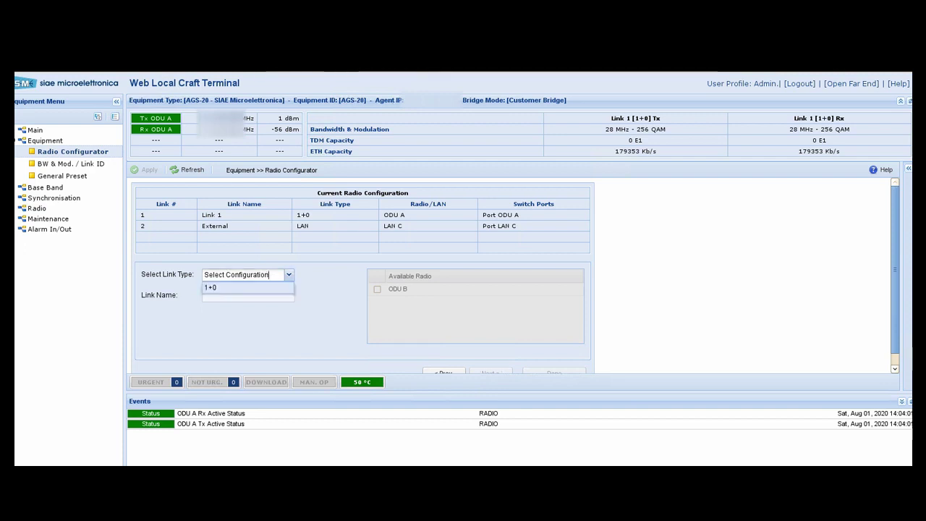
left_click(238, 287)
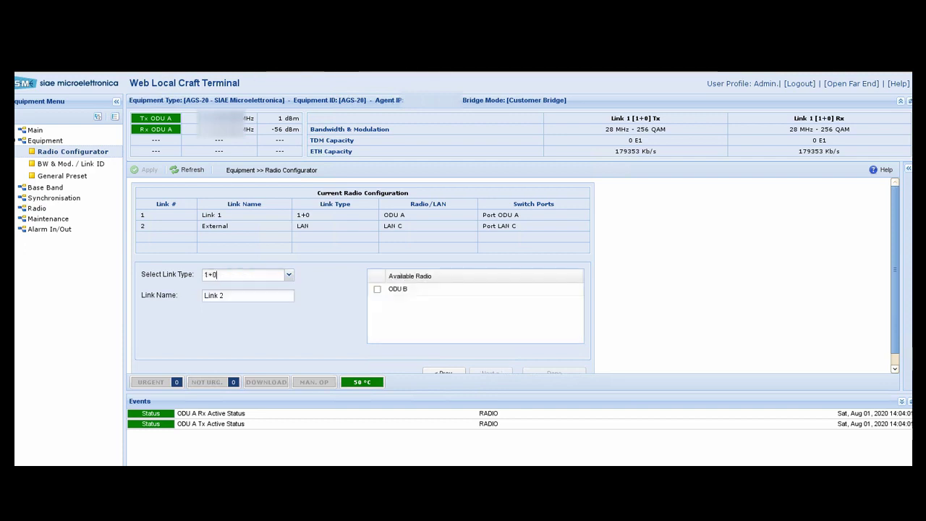
left_click(377, 288)
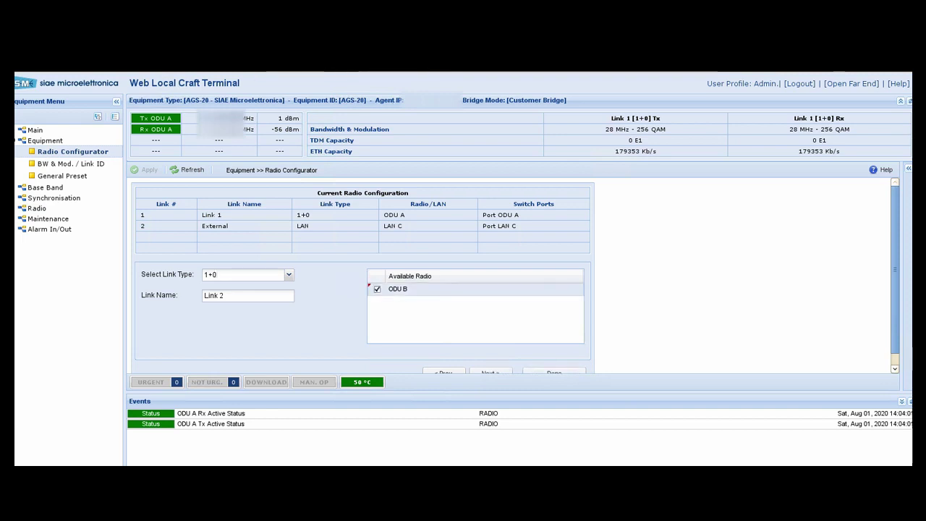
left_click(490, 373)
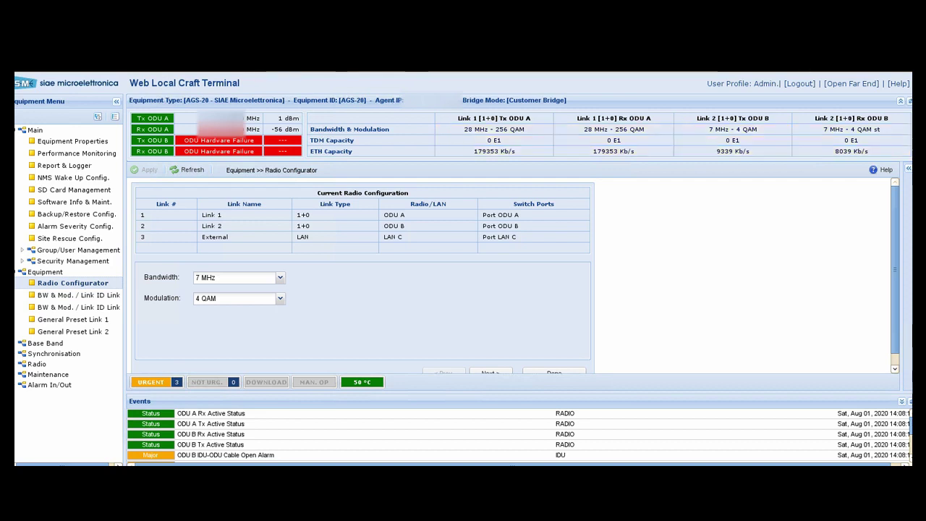
scroll(506, 274, "down", 1)
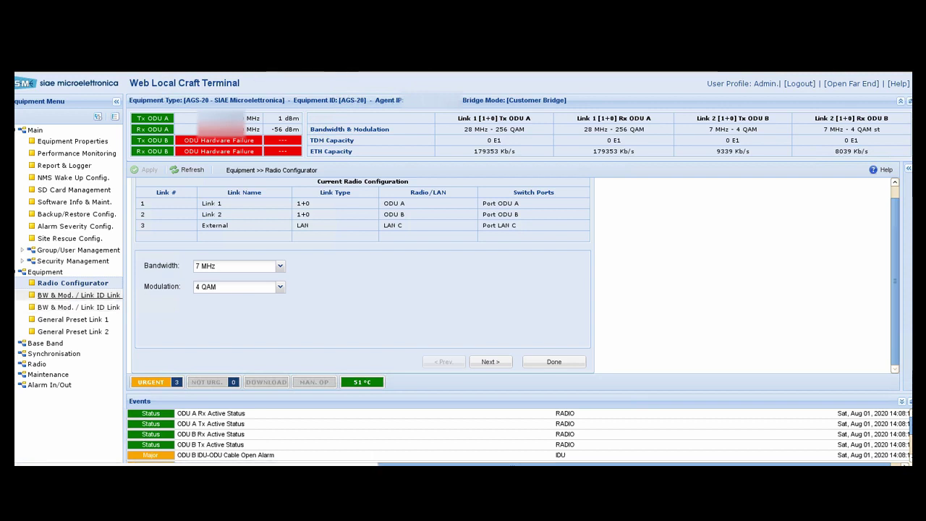
Step: Check the BW & Mod. pages for Link 1 and Link 2, then return to Radio Configurator
left_click(78, 294)
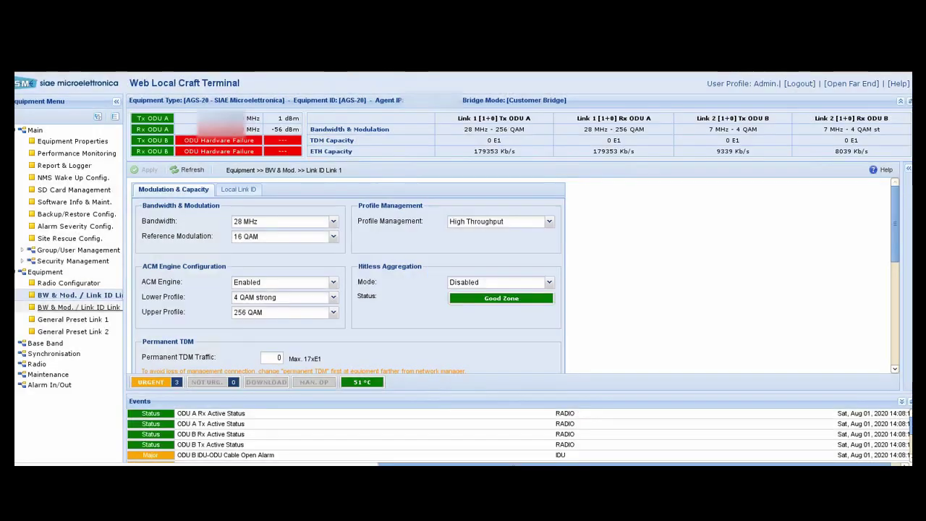
left_click(78, 307)
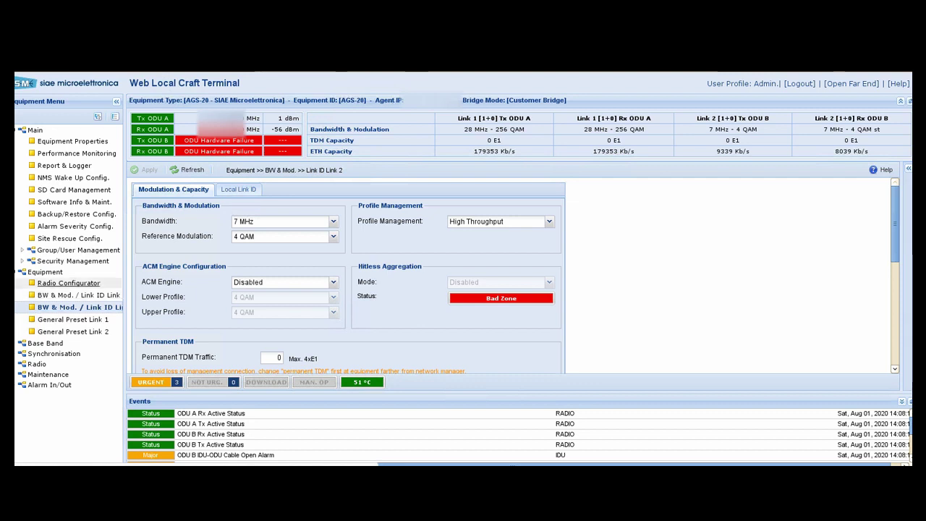
left_click(69, 282)
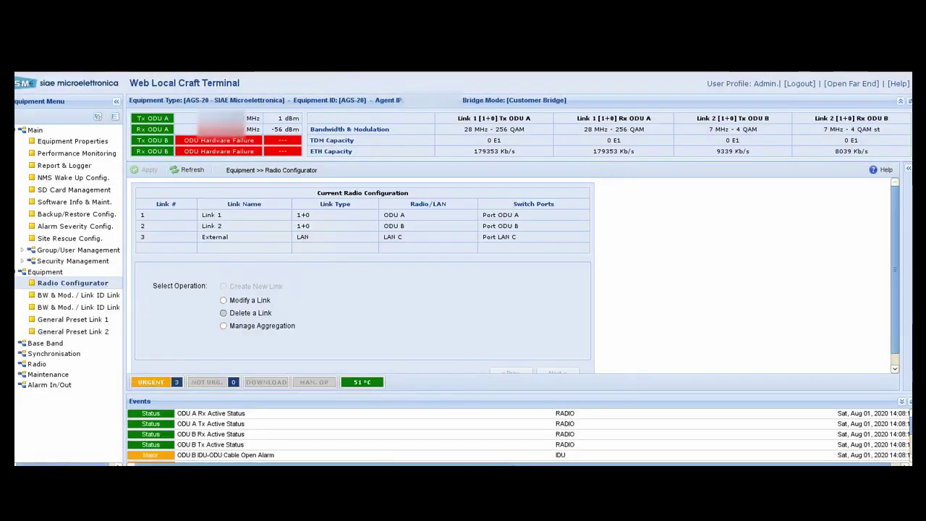
Step: Delete Link 2 with Delete a Link, leaving Link 1 on ODU A and External
left_click(223, 312)
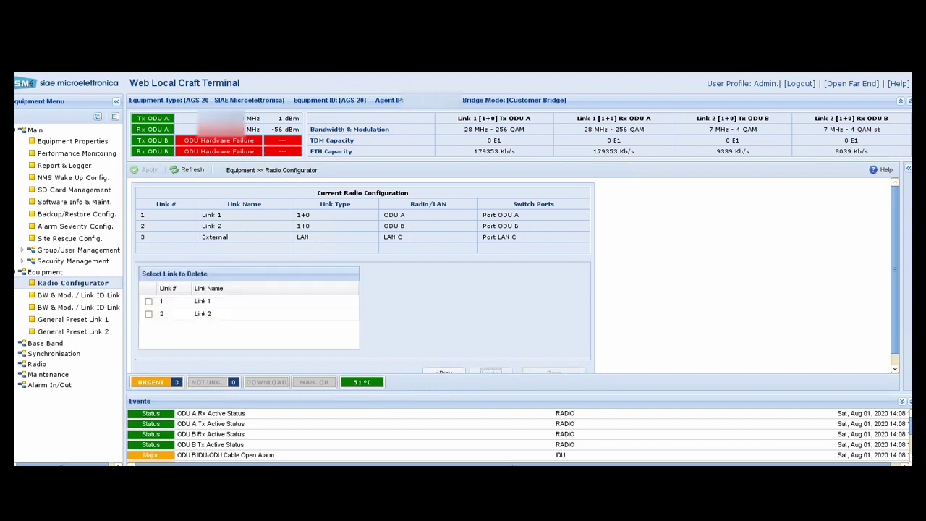
left_click(148, 313)
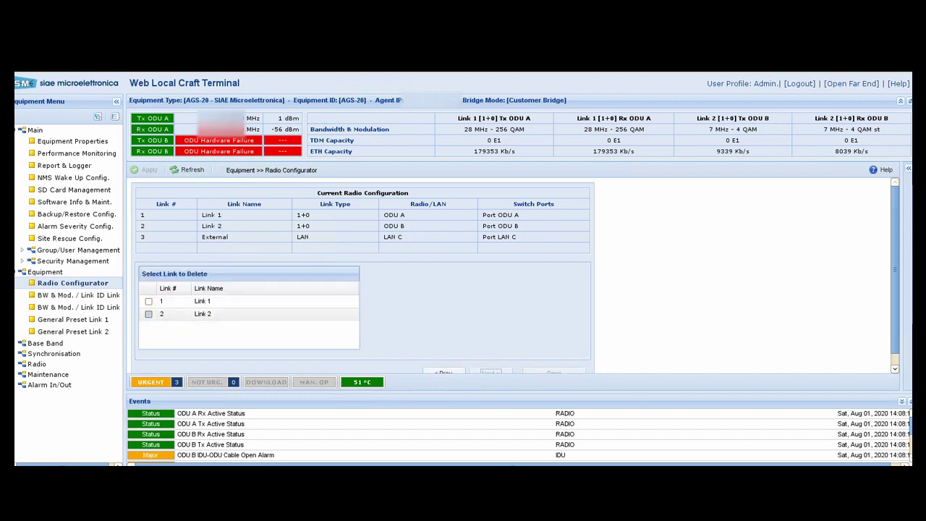
left_click(149, 313)
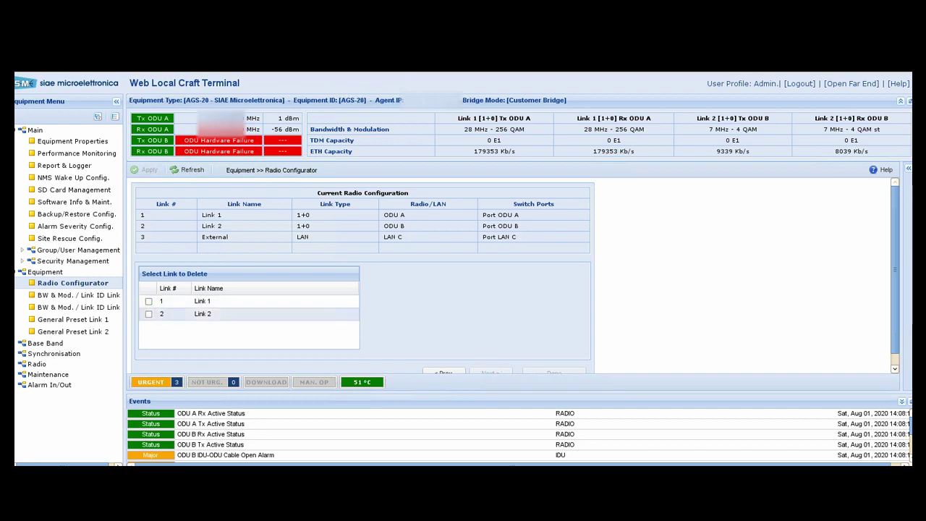
left_click(148, 314)
left_click(553, 372)
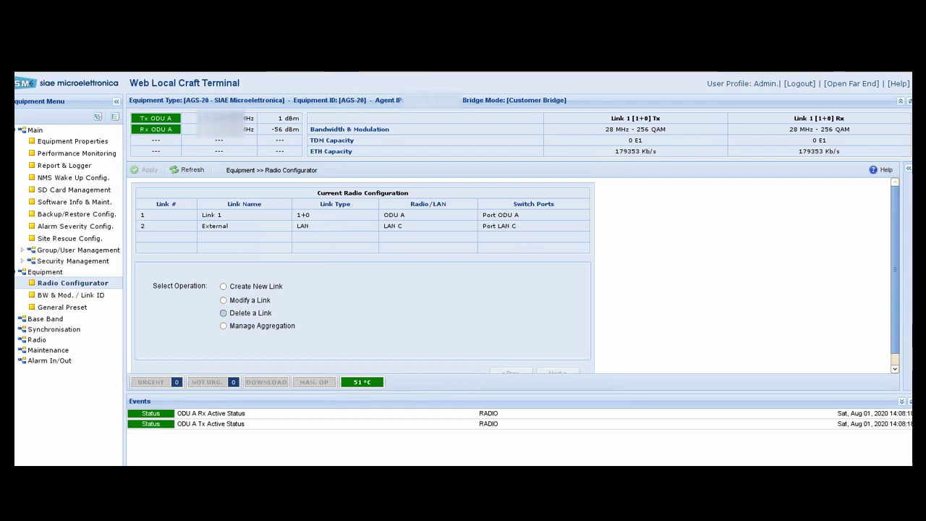
Step: Modify Link 1 from 1+0 to 1+1 HS, adding ODU B alongside ODU A
left_click(223, 299)
left_click(556, 372)
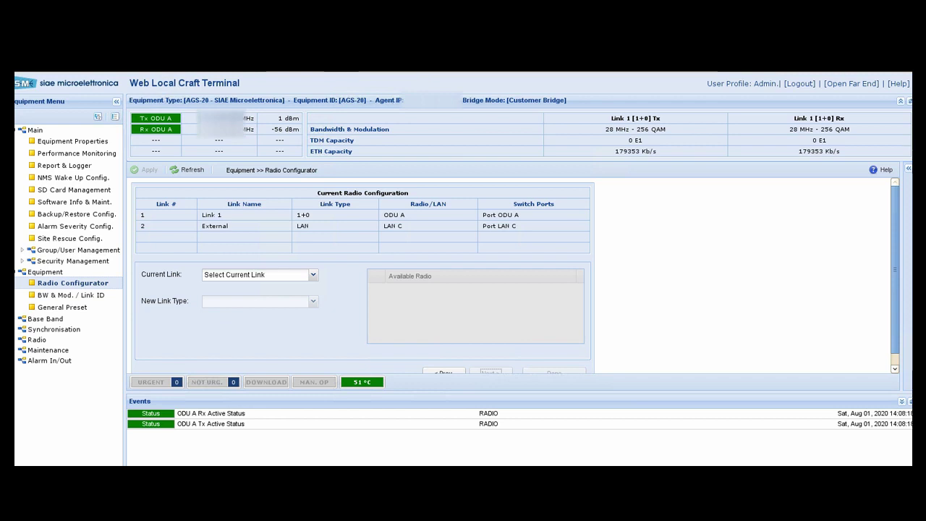
left_click(264, 274)
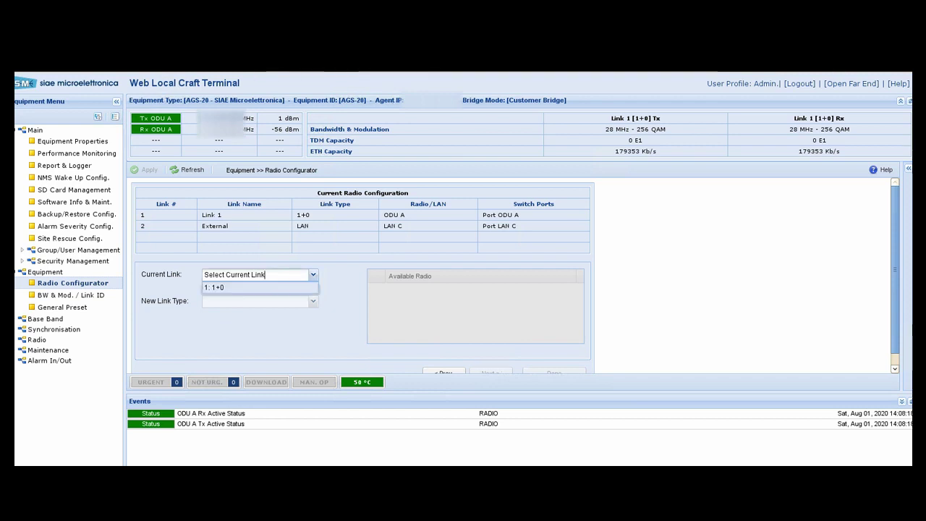
left_click(217, 288)
left_click(313, 301)
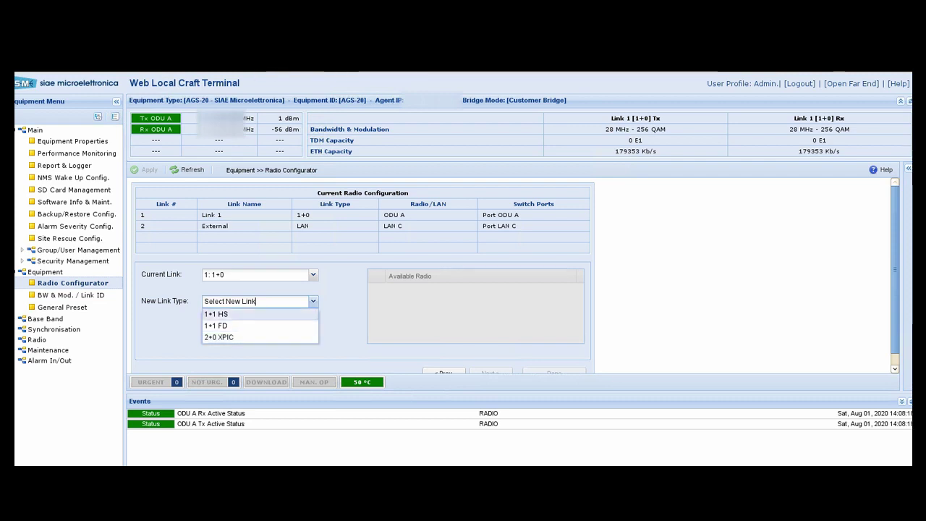
key("Return")
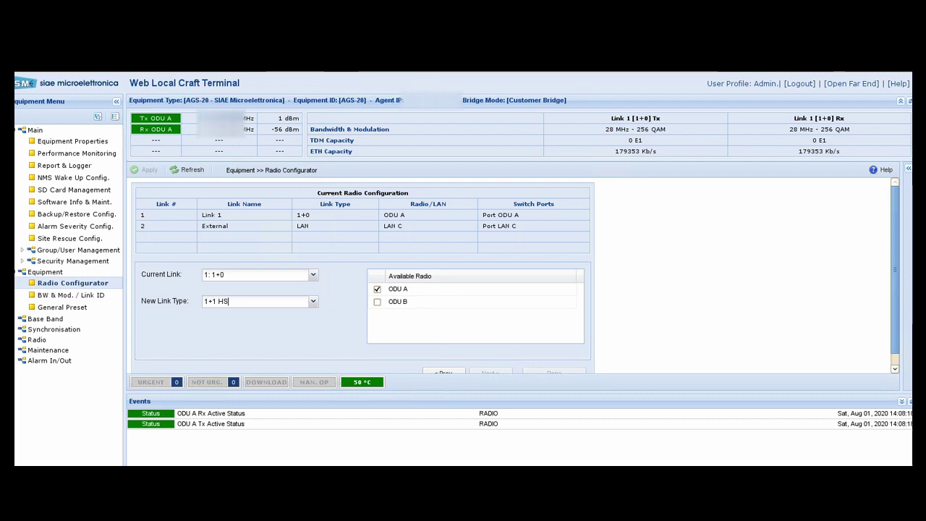
left_click(377, 302)
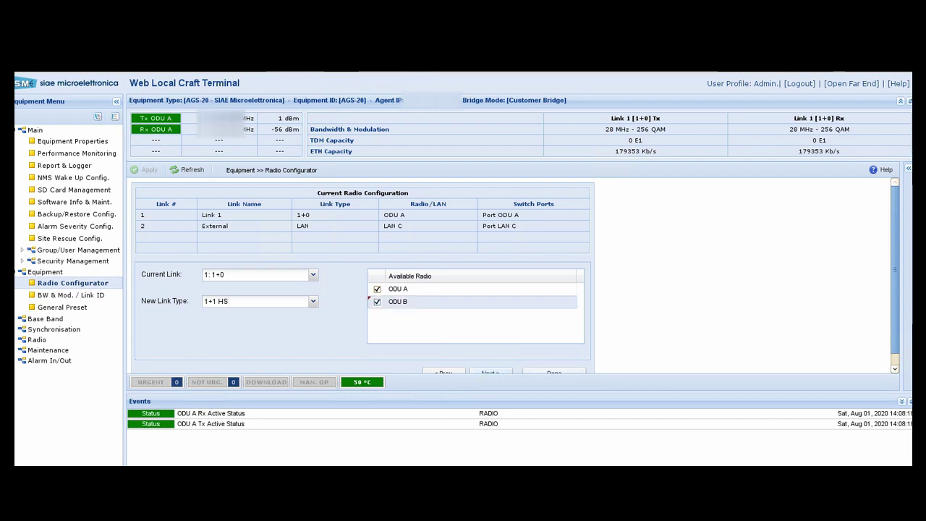
left_click(490, 373)
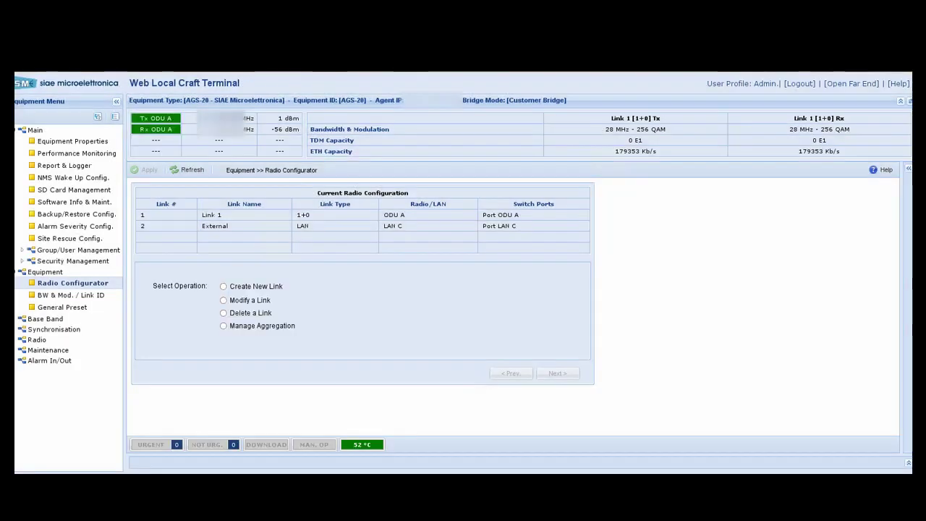
Step: Preview the Manage Aggregation table without changes, then view Link 1's BW & Mod. / Link ID settings
left_click(223, 325)
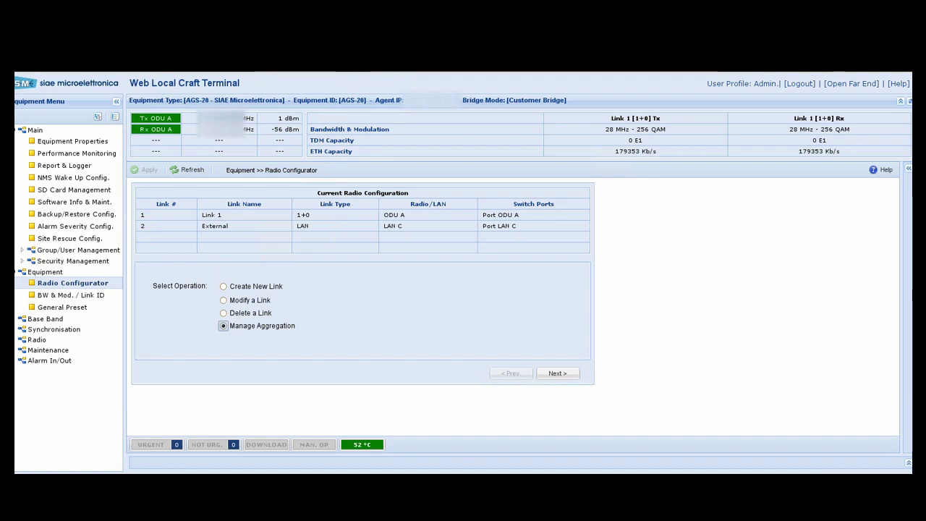
left_click(557, 372)
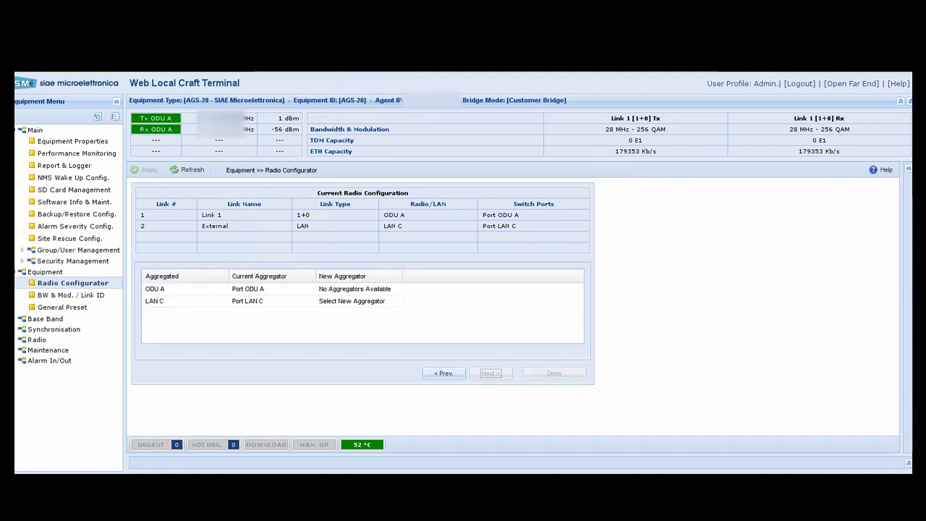
left_click(443, 372)
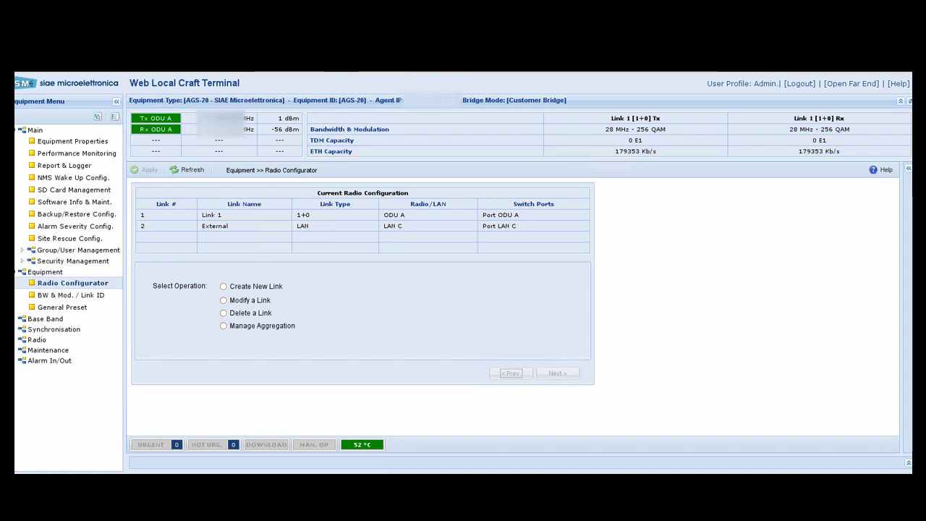
left_click(71, 295)
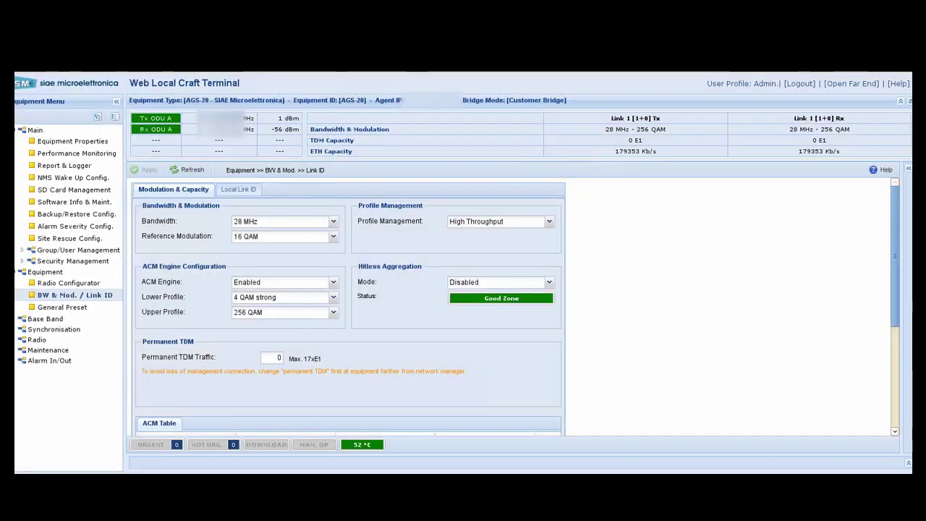
Step: Keep 28 MHz bandwidth, 16 QAM reference modulation and ACM on, then expand the Radio node
left_click(282, 222)
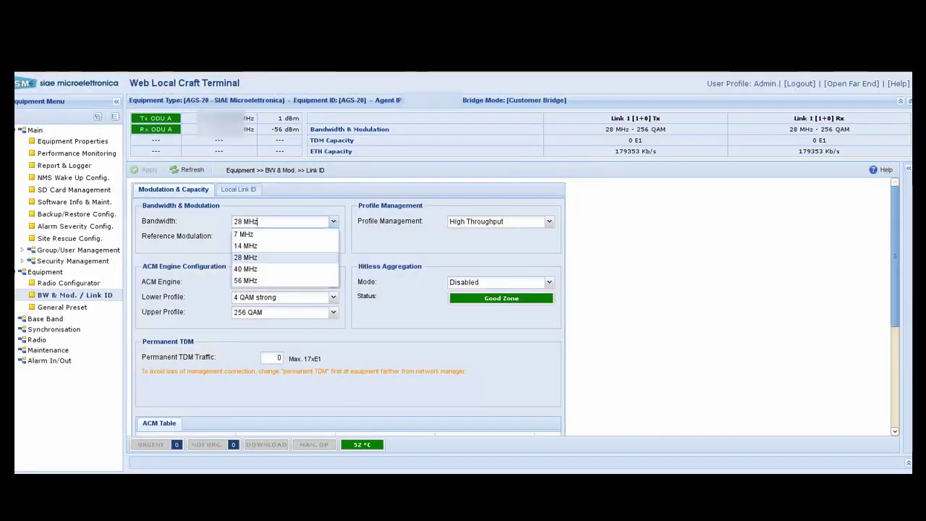
left_click(246, 257)
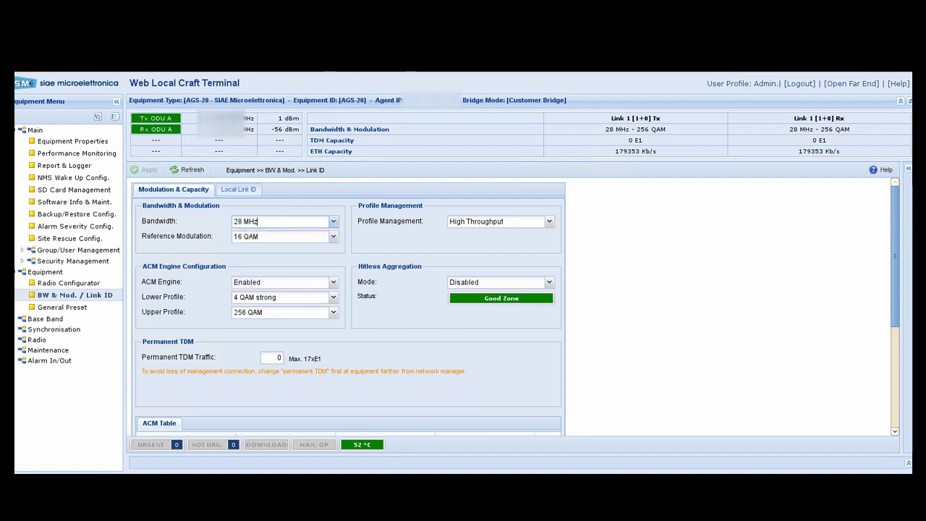
left_click(289, 236)
key("Return")
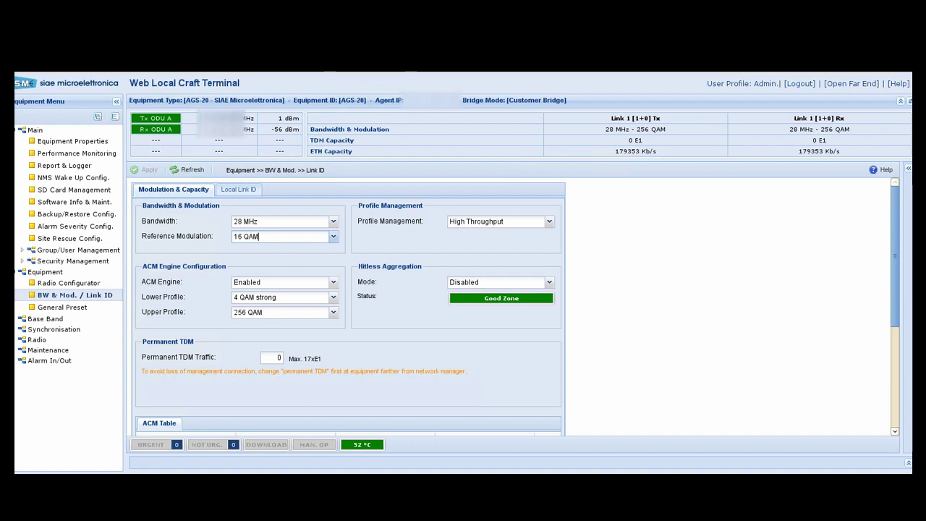
left_click(282, 281)
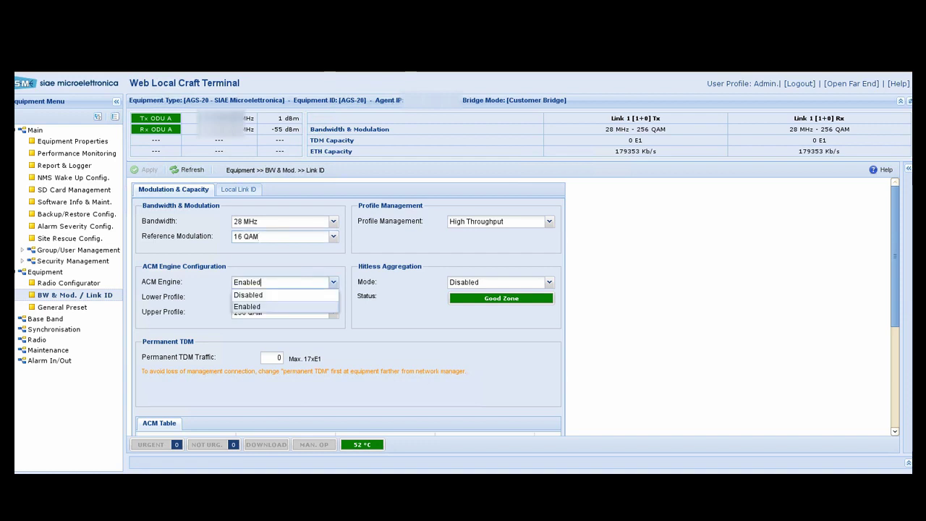
key("Return")
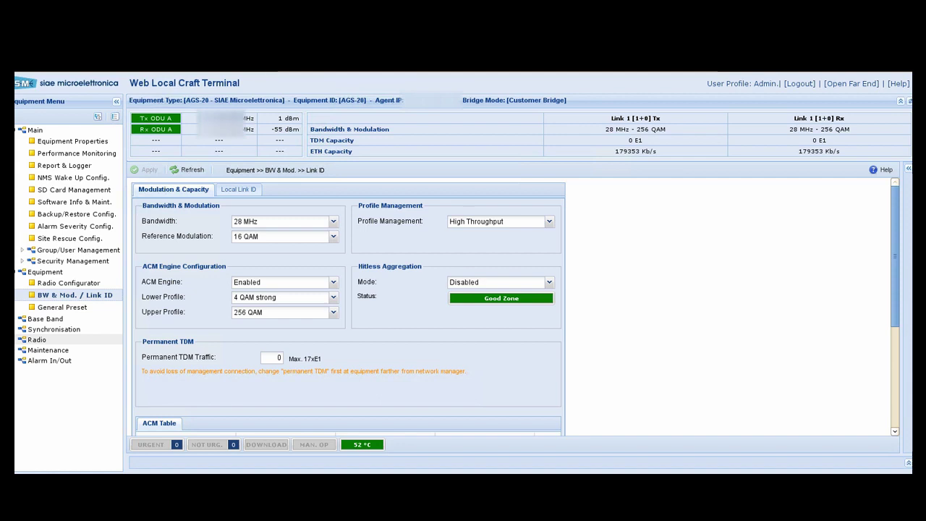
left_click(37, 339)
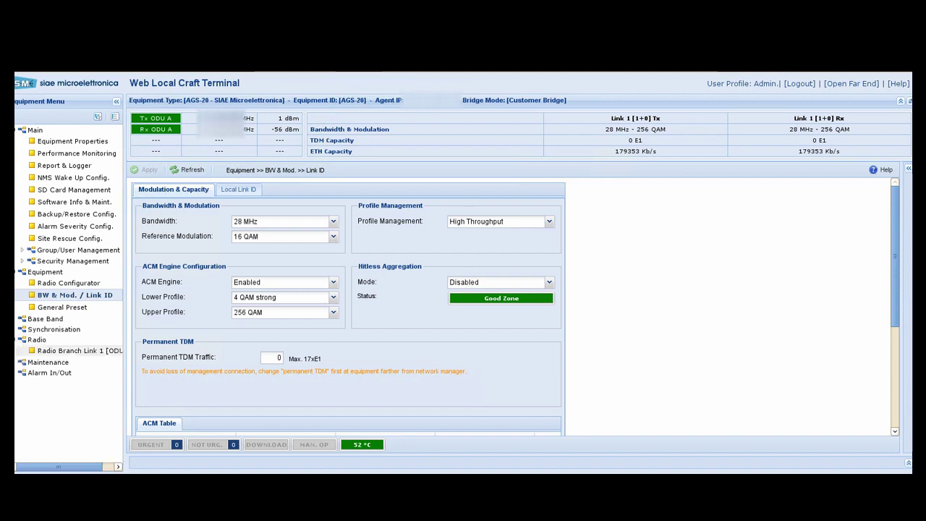
Step: Set Max Ptx to 7 dBm on the ODU Powers tab of Radio Branch Link 1 [ODU A]
left_click(79, 350)
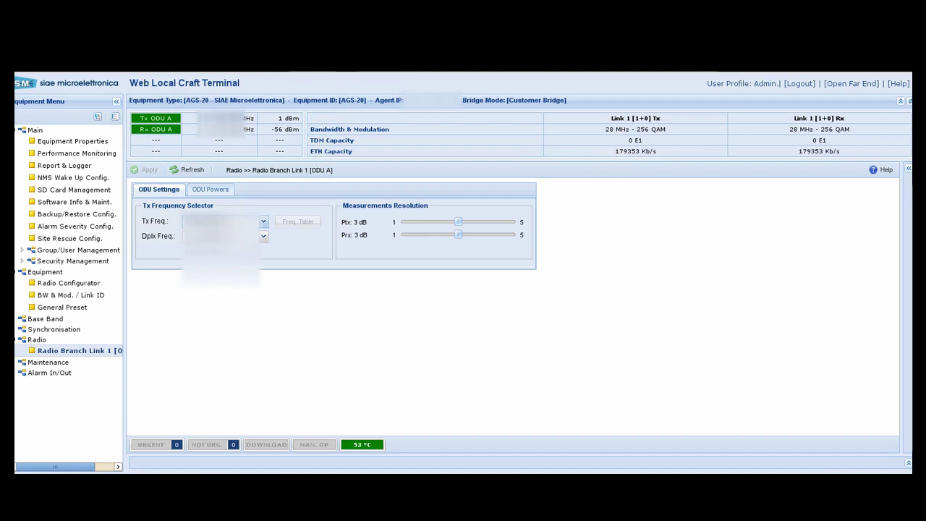
left_click(210, 189)
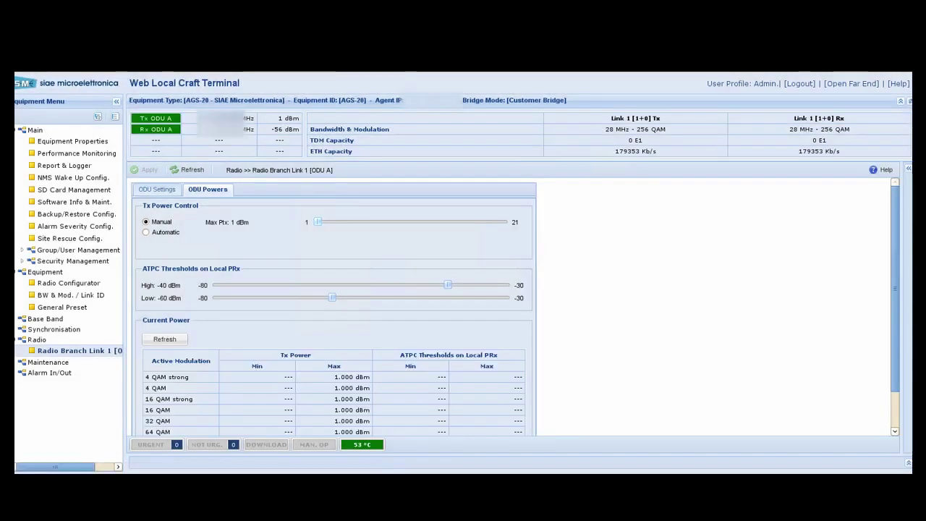
mouse_move(318, 222)
left_mouse_down()
mouse_move(373, 222)
mouse_move(318, 222)
left_mouse_up()
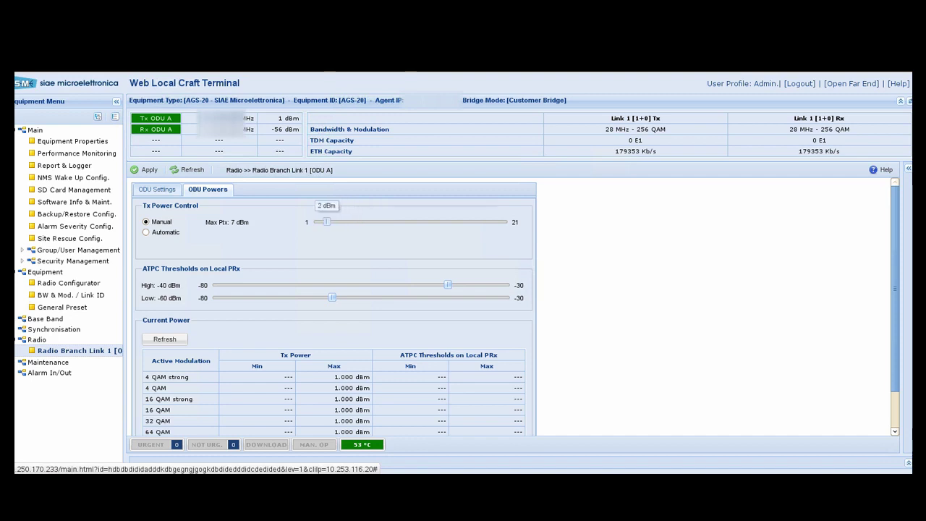